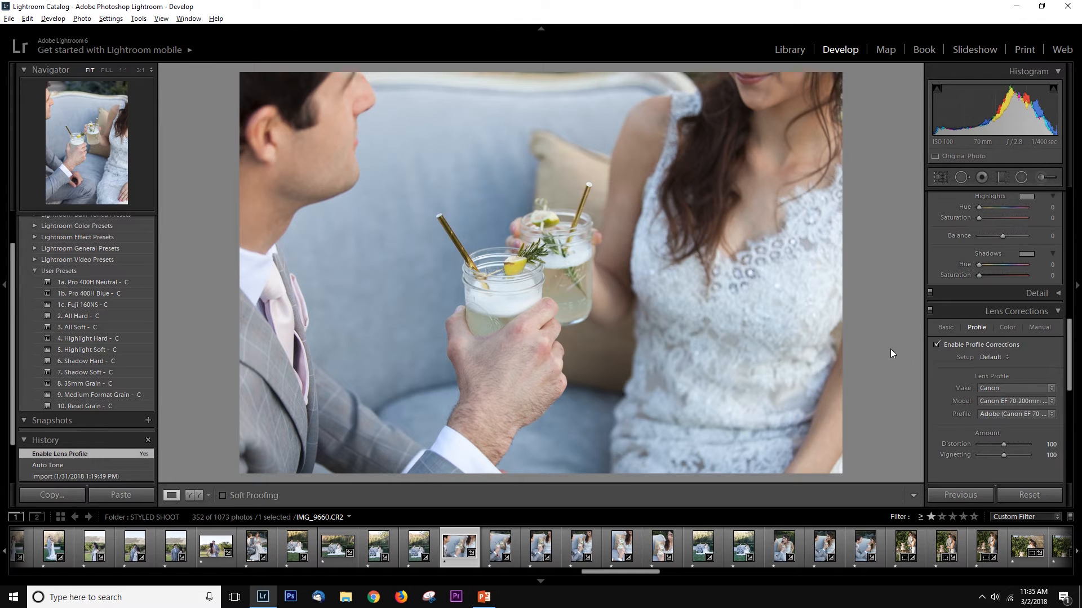
{"action": "scroll", "coordinate": [1051, 331], "scroll_direction": "up", "scroll_amount": 5}
{"action": "scroll", "coordinate": [1051, 332], "scroll_direction": "up", "scroll_amount": 5}
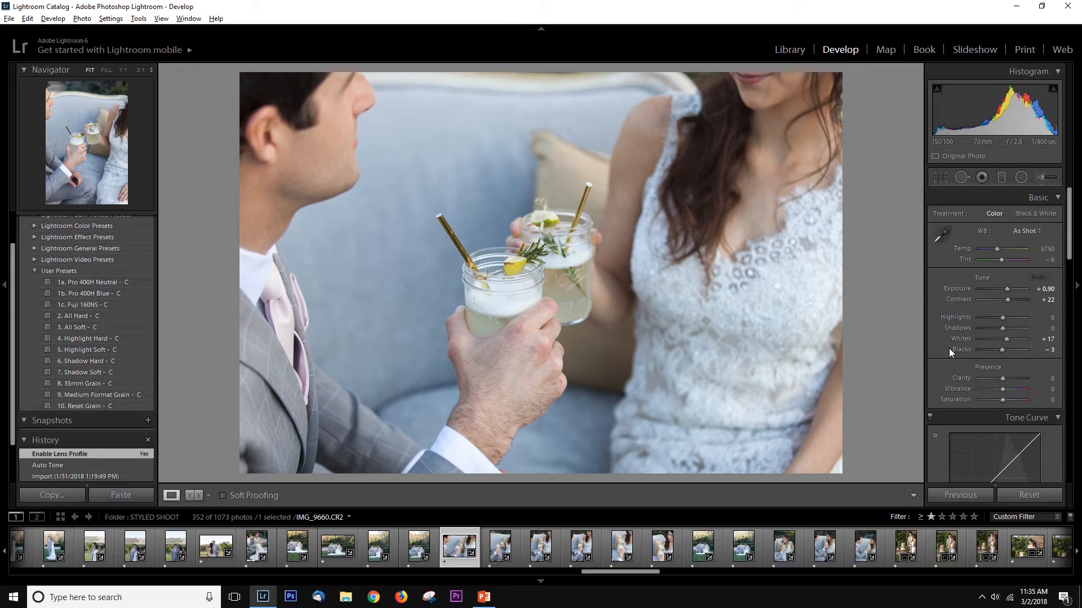
{"action": "scroll", "coordinate": [979, 405], "scroll_direction": "down", "scroll_amount": 10}
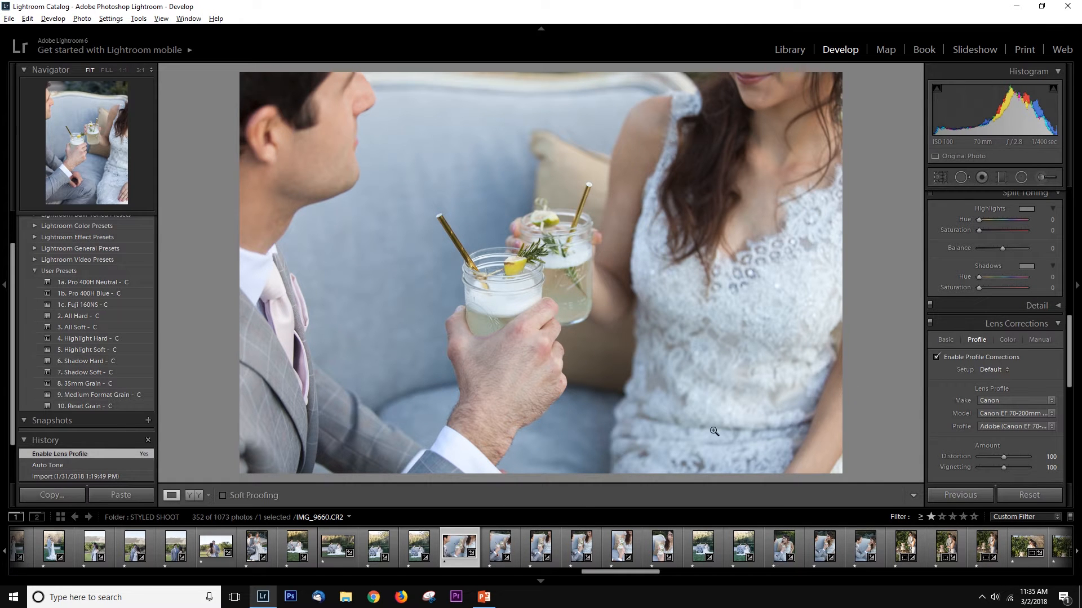
Open the current photo of the toasting couple and the two photos after it for editing in Adobe Photoshop CS6
{"action": "left_click", "coordinate": [545, 555], "text": "shift"}
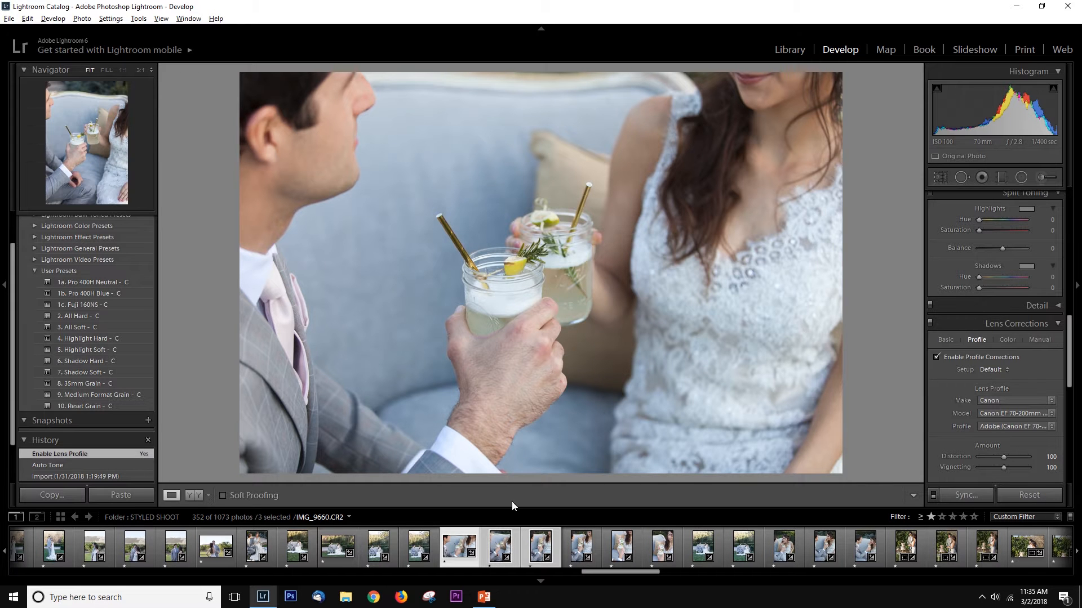
{"action": "right_click", "coordinate": [494, 555]}
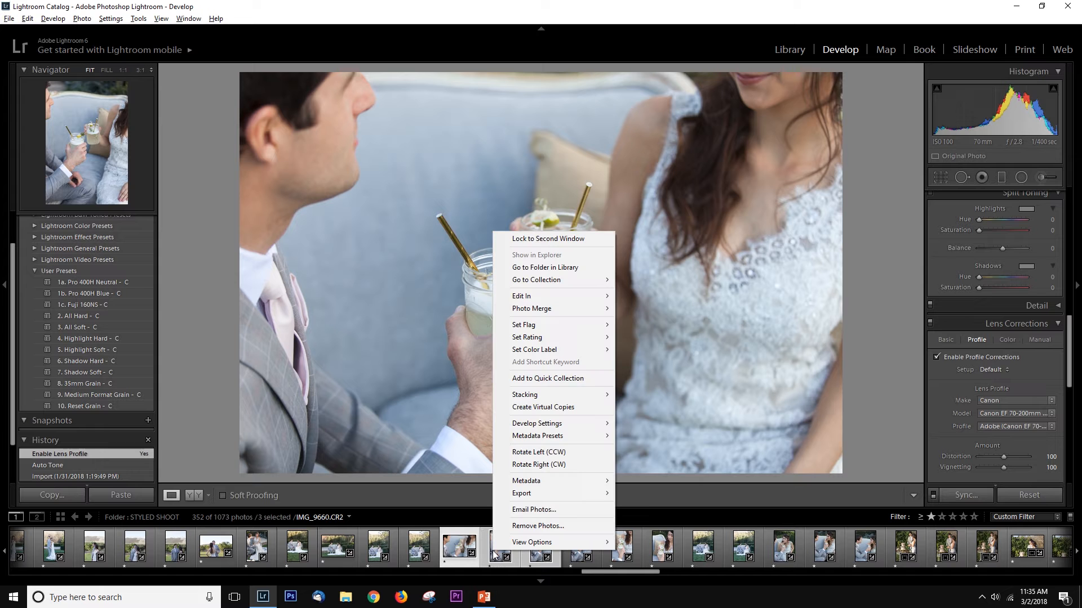
{"action": "mouse_move", "coordinate": [567, 296]}
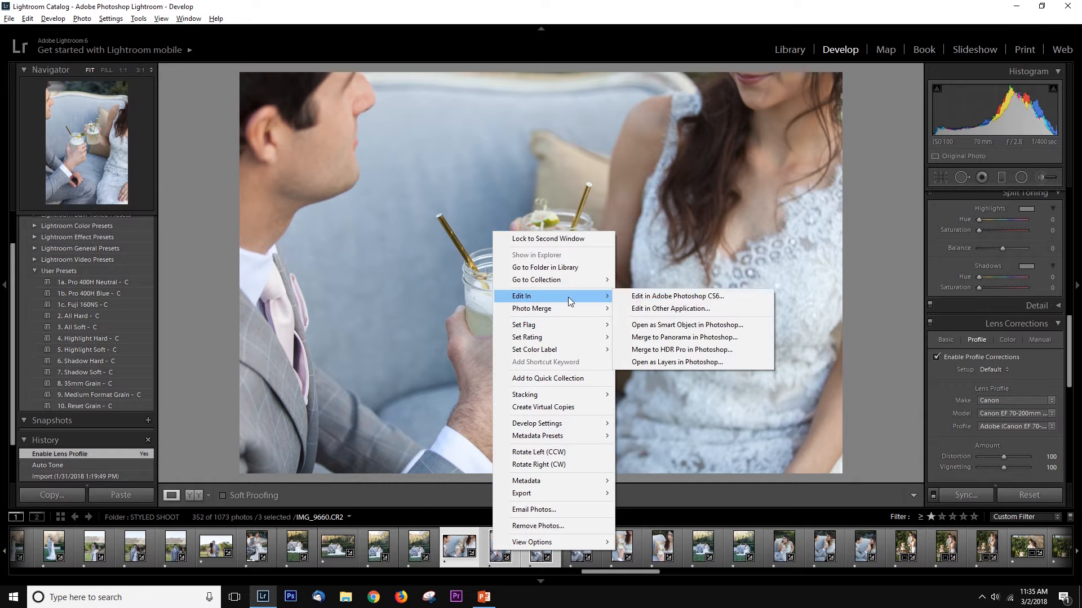
{"action": "left_click", "coordinate": [703, 299]}
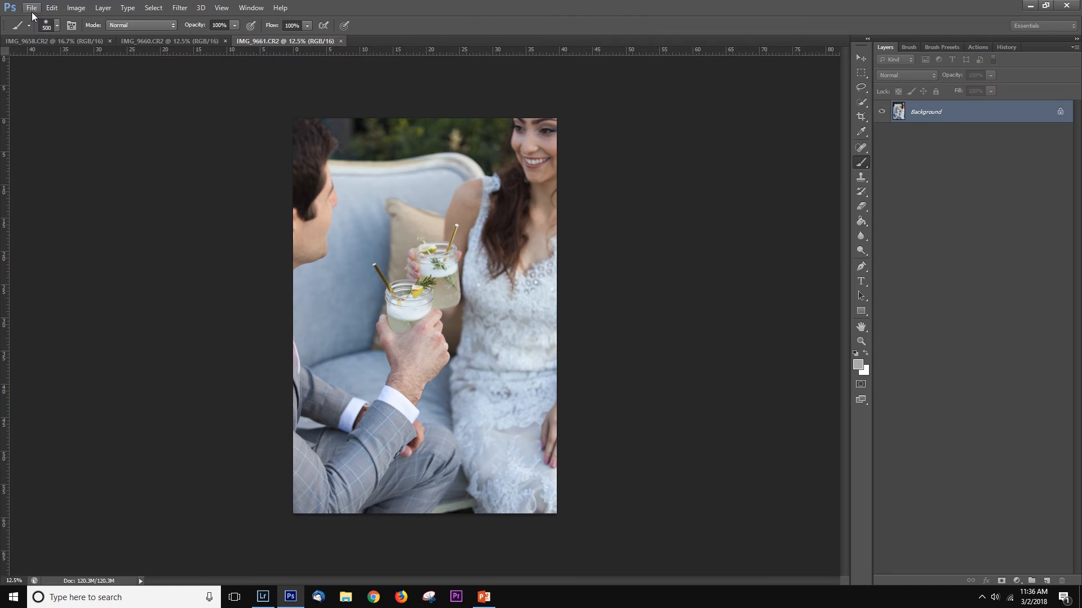
Set up a batch for the opened files using the Quick Retouch (all in one) action from the MOST USED set
{"action": "left_click", "coordinate": [32, 12]}
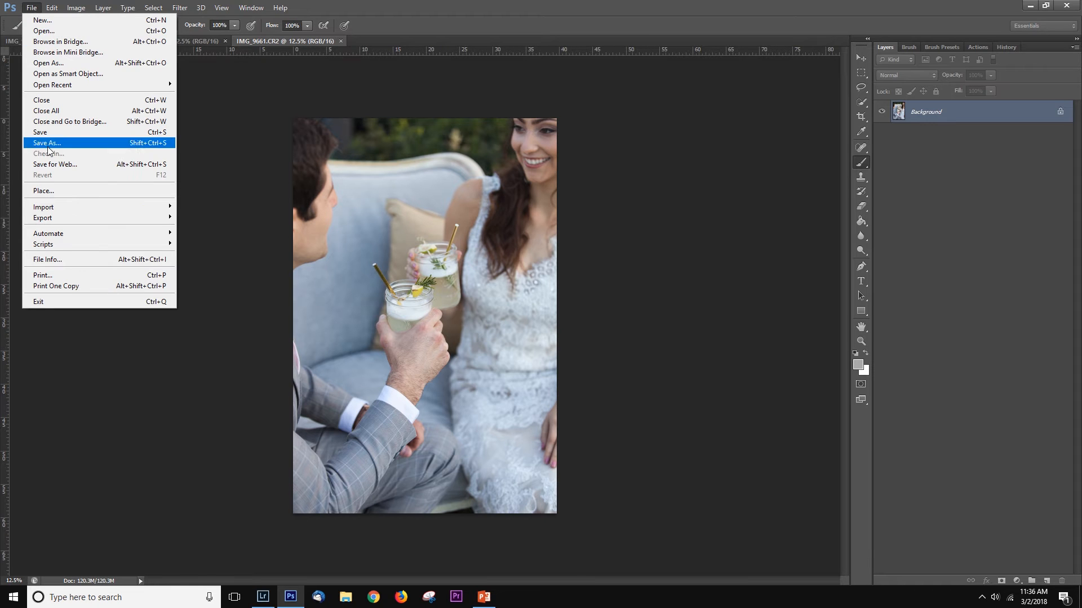
{"action": "mouse_move", "coordinate": [66, 238]}
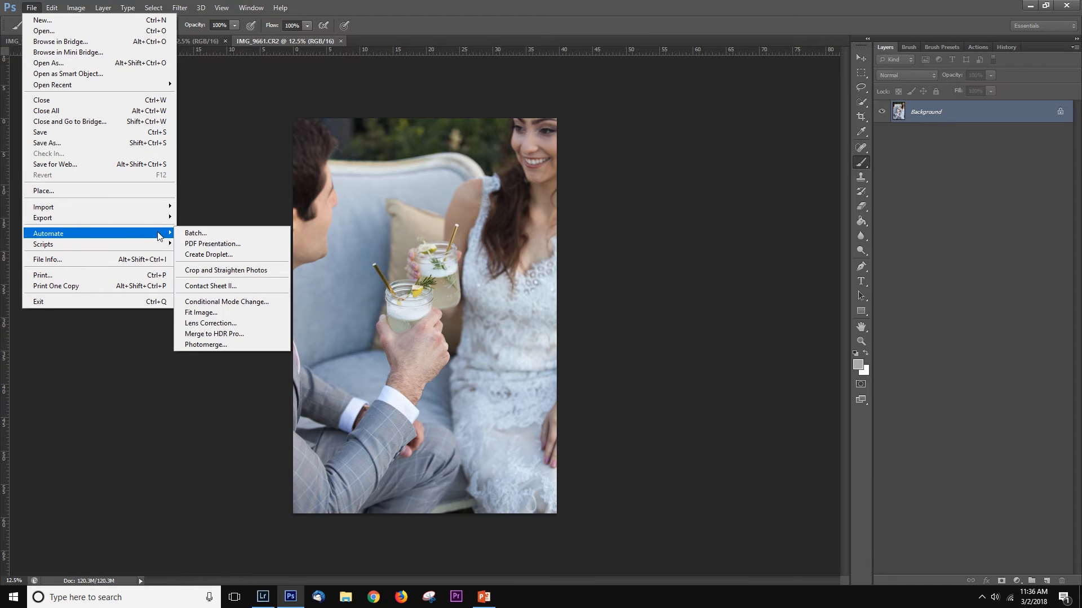
{"action": "left_click", "coordinate": [228, 235]}
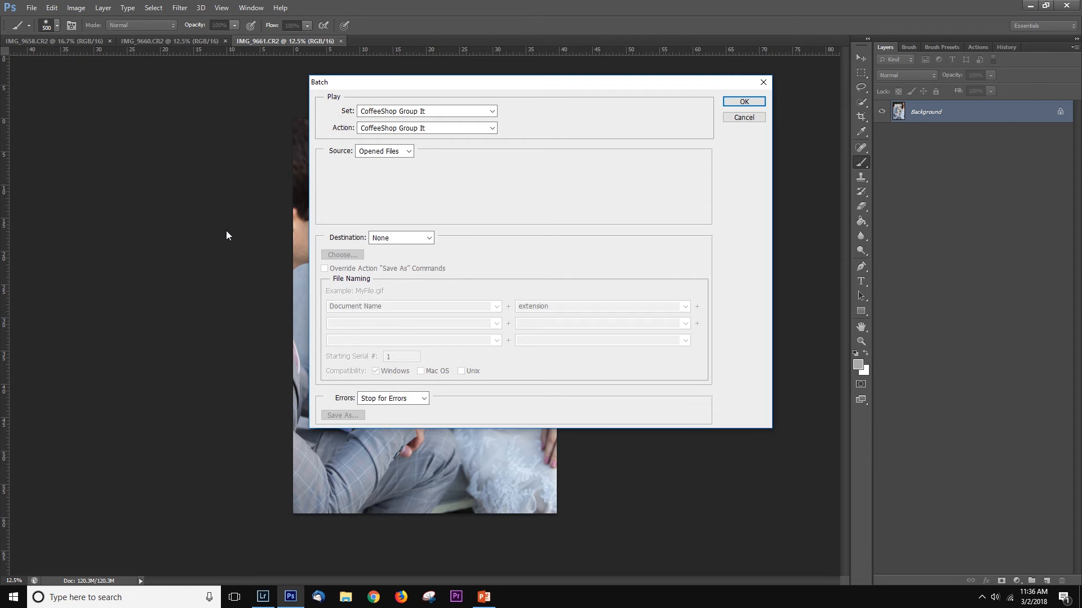
{"action": "left_click", "coordinate": [451, 111]}
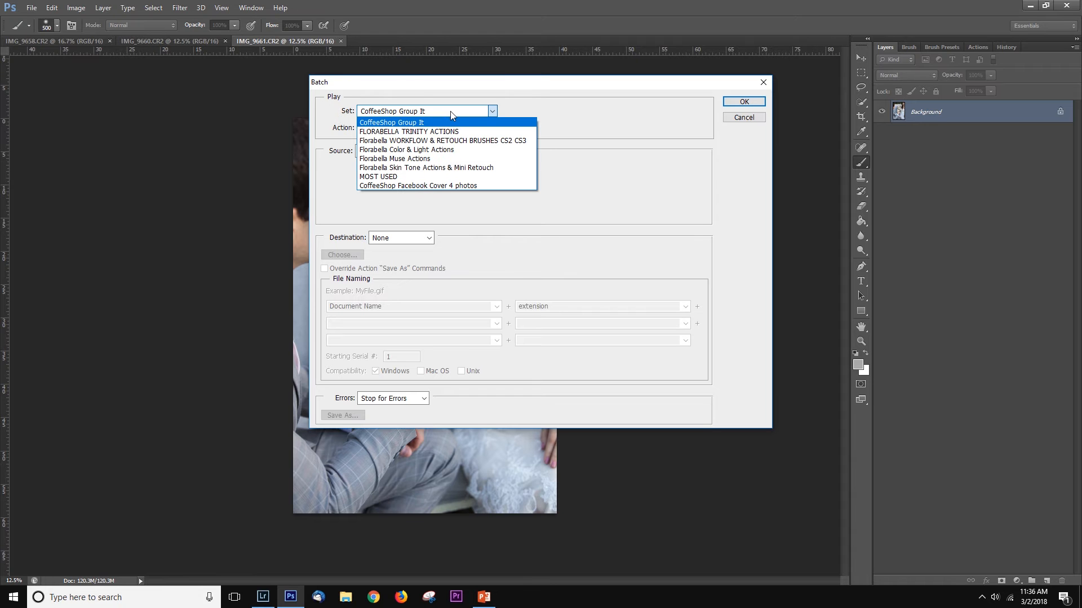
{"action": "left_click", "coordinate": [425, 177]}
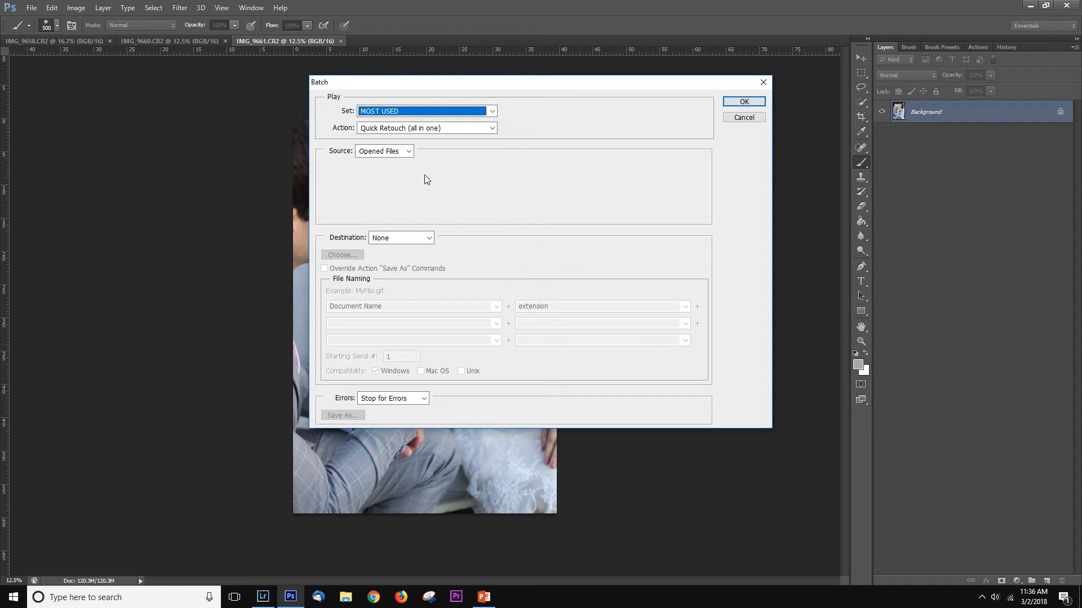
{"action": "left_click", "coordinate": [422, 128]}
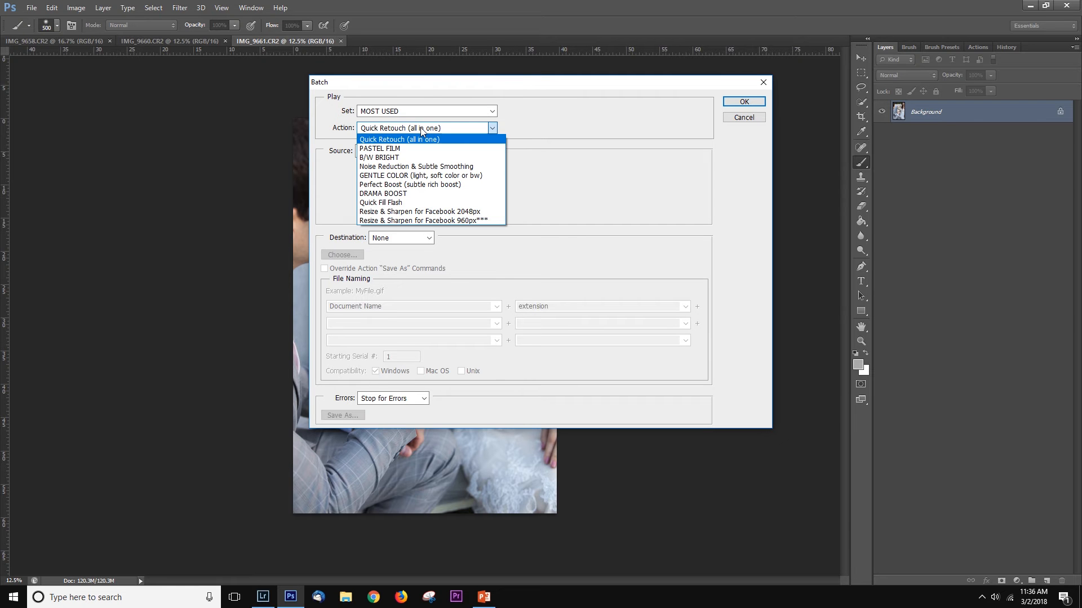
{"action": "left_click", "coordinate": [421, 127]}
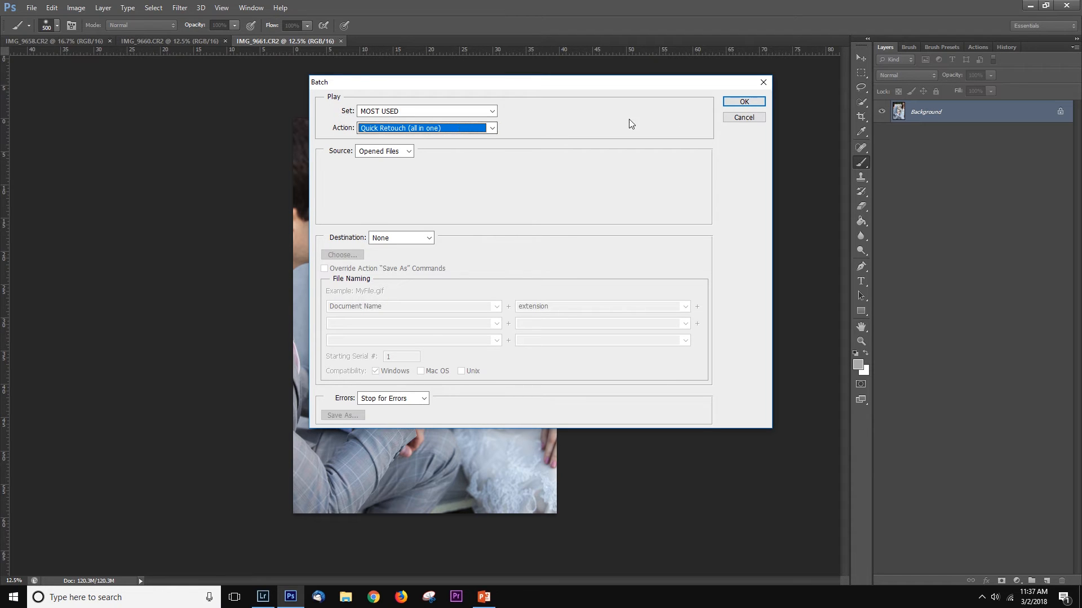
Run the batch on all three open photos, continuing past the action's brush reminder for each one
{"action": "left_click", "coordinate": [738, 102]}
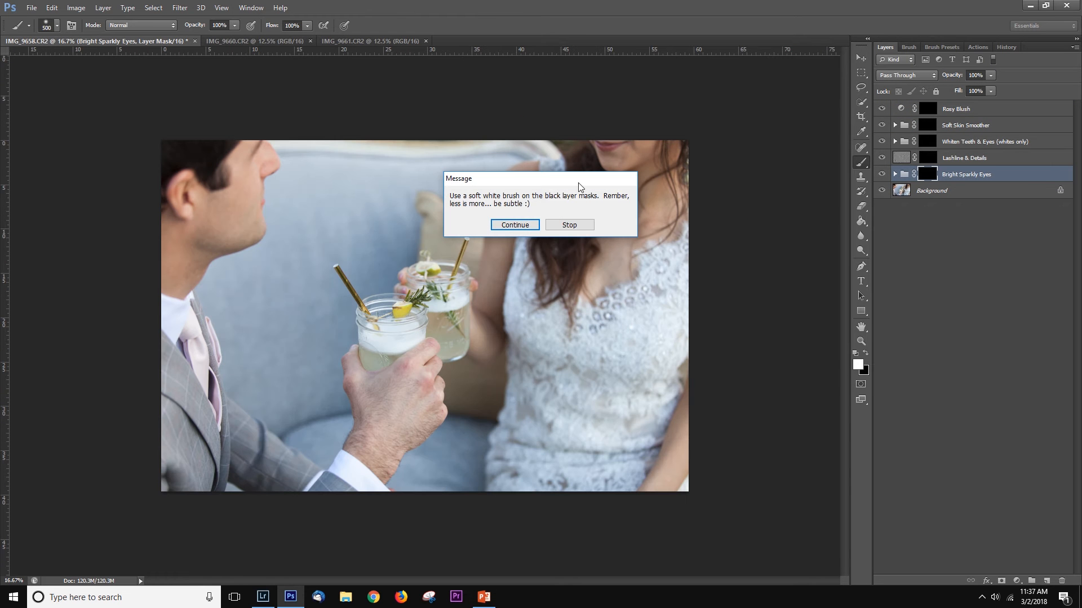
{"action": "left_click", "coordinate": [520, 227]}
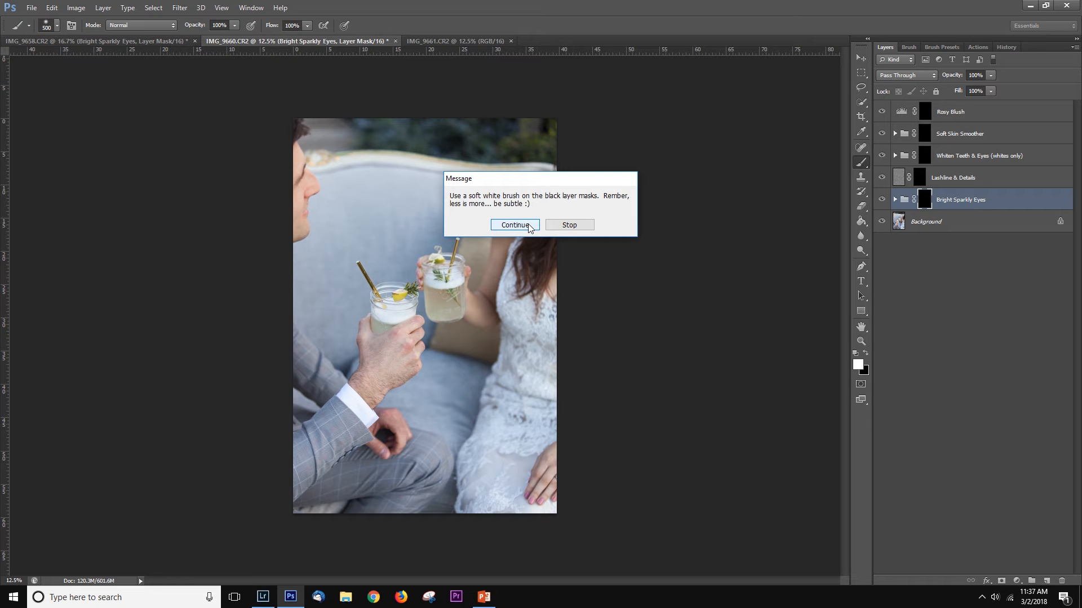
{"action": "left_click", "coordinate": [529, 226]}
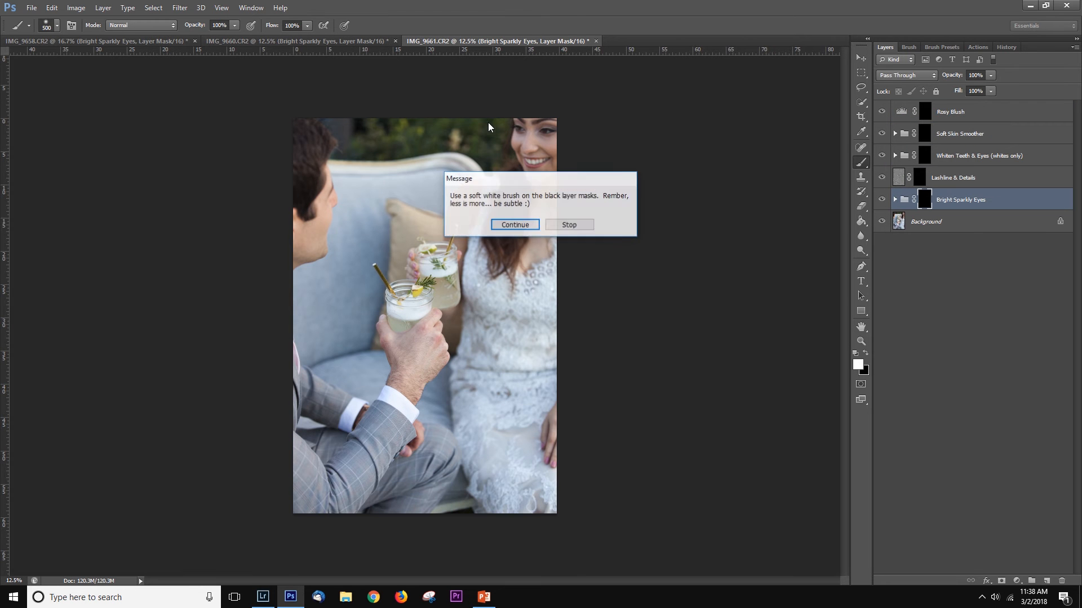
{"action": "left_click", "coordinate": [515, 225]}
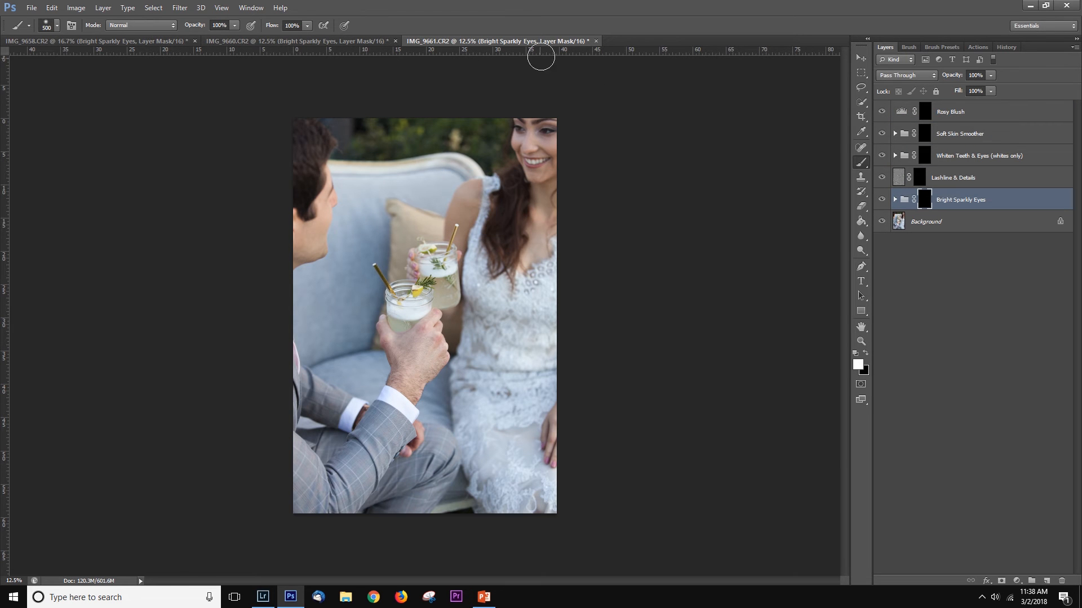
Paint white with a 400 px brush on the Soft Skin Smoother mask over the bride's shoulder and neck in IMG_9661
{"action": "left_click", "coordinate": [924, 161]}
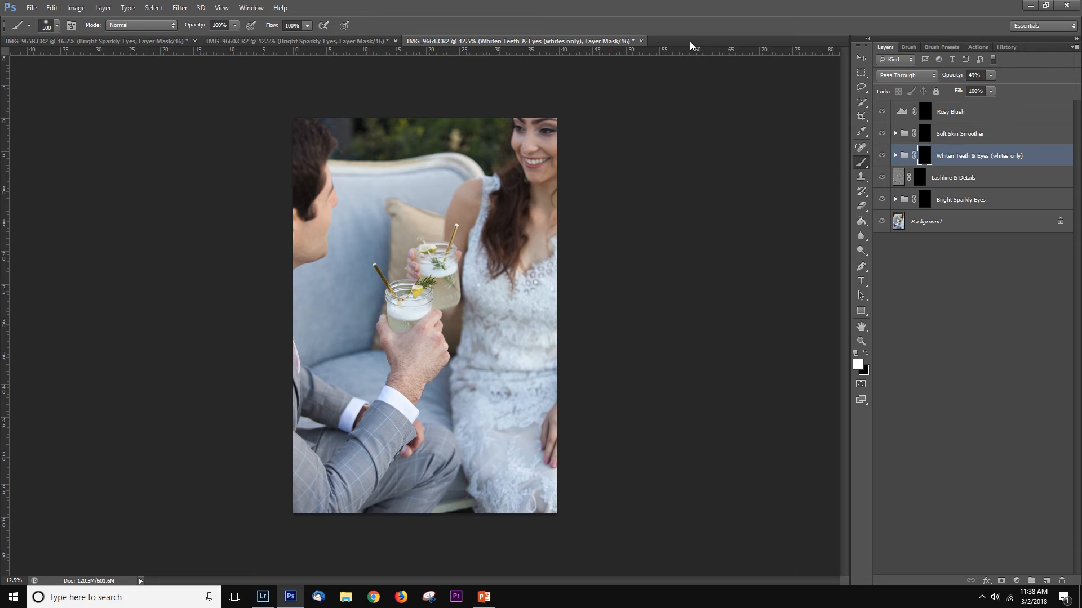
{"action": "left_click", "coordinate": [925, 143]}
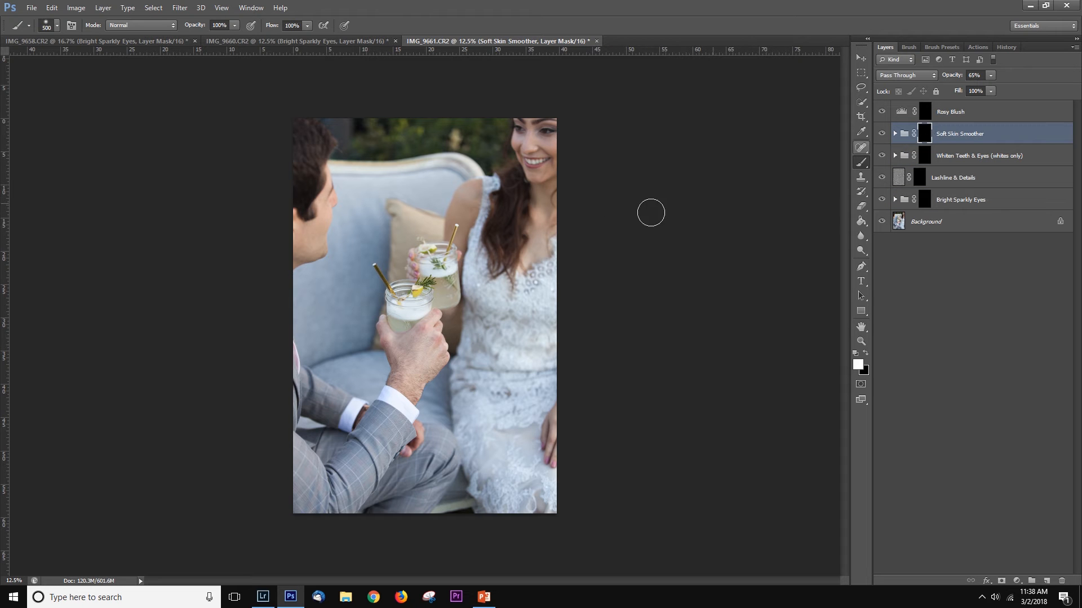
{"action": "key", "text": "bracketleft"}
{"action": "key", "text": "bracketleft"}
{"action": "left_click_drag", "start_coordinate": [467, 203], "coordinate": [460, 212]}
{"action": "key", "text": "bracketright"}
{"action": "key", "text": "["}
{"action": "mouse_move", "coordinate": [550, 178]}
{"action": "left_mouse_down"}
{"action": "mouse_move", "coordinate": [543, 217]}
{"action": "mouse_move", "coordinate": [548, 202]}
{"action": "left_mouse_up"}
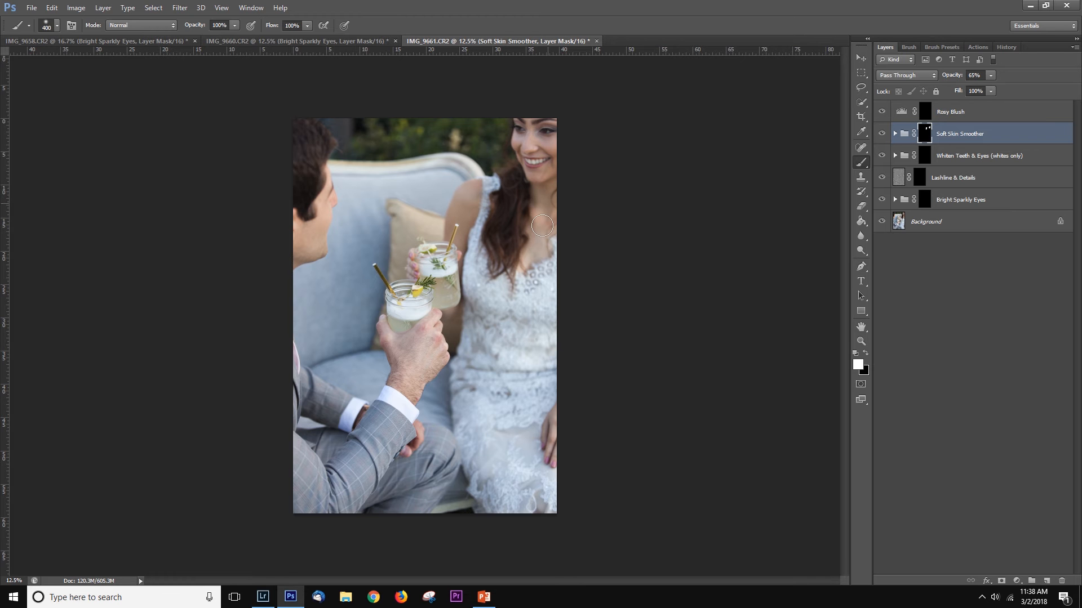
Check the retouch layers in the IMG_9658 and IMG_9660 photos
{"action": "left_click", "coordinate": [273, 42]}
{"action": "left_click", "coordinate": [135, 42]}
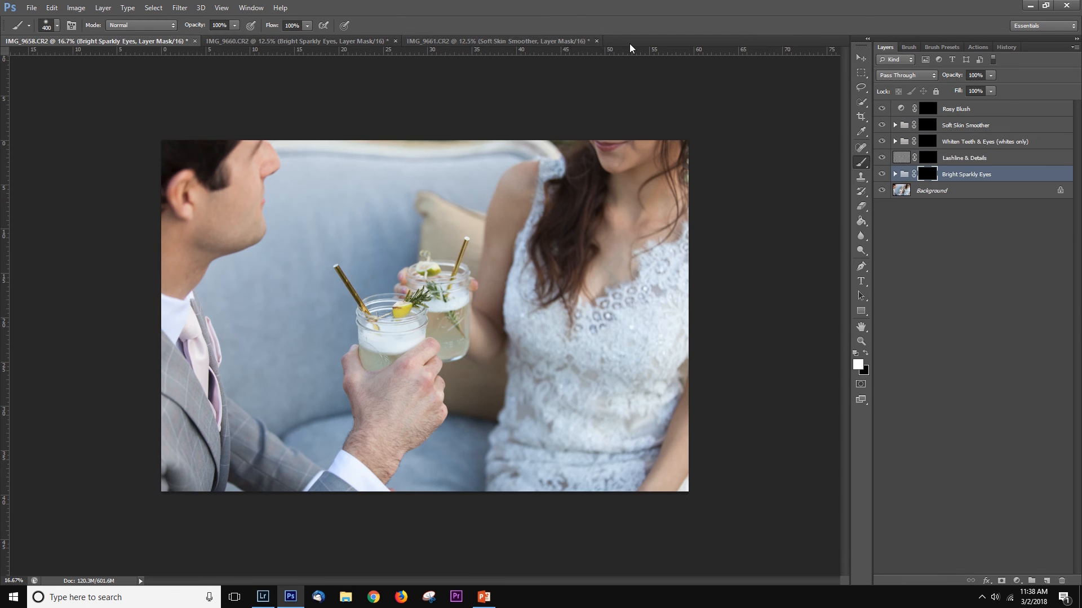
{"action": "left_click", "coordinate": [345, 39]}
{"action": "left_click", "coordinate": [454, 35]}
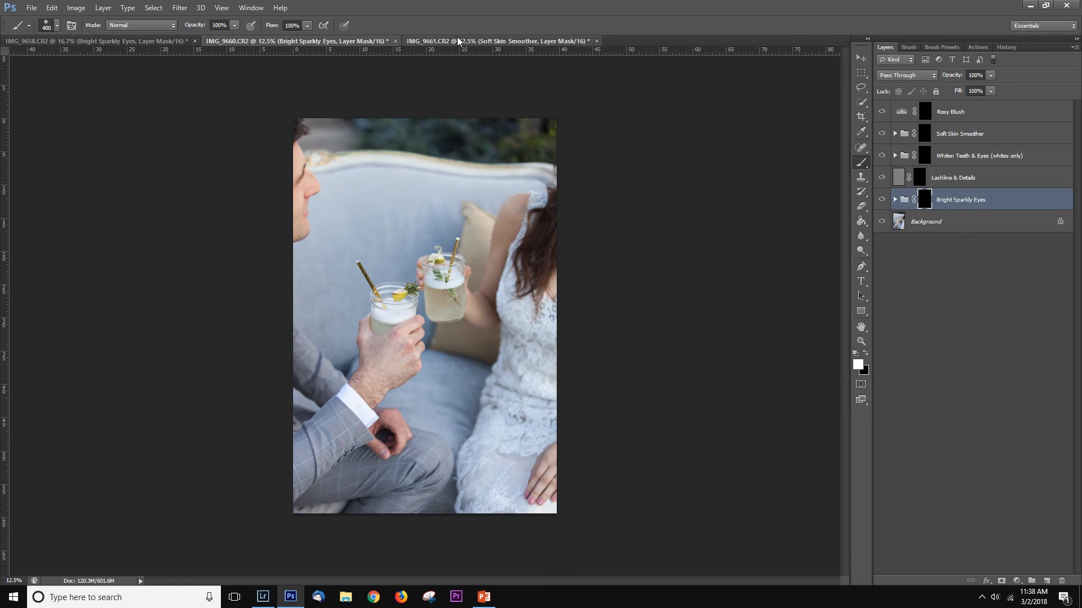
{"action": "left_click", "coordinate": [142, 41]}
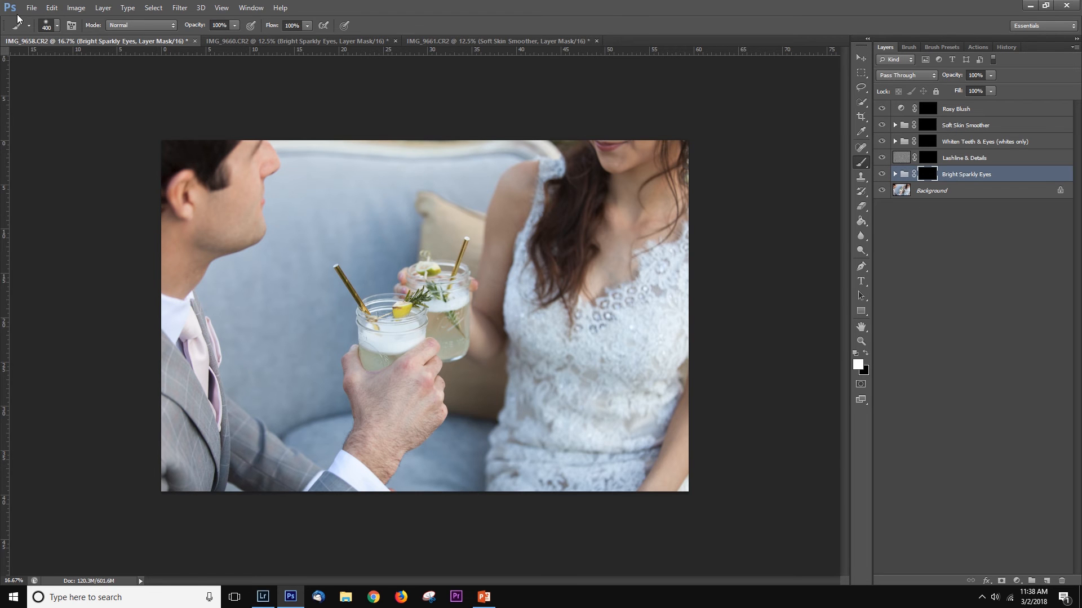
Batch-run the PASTEL FILM action from the MOST USED set on all opened files
{"action": "left_click", "coordinate": [32, 8]}
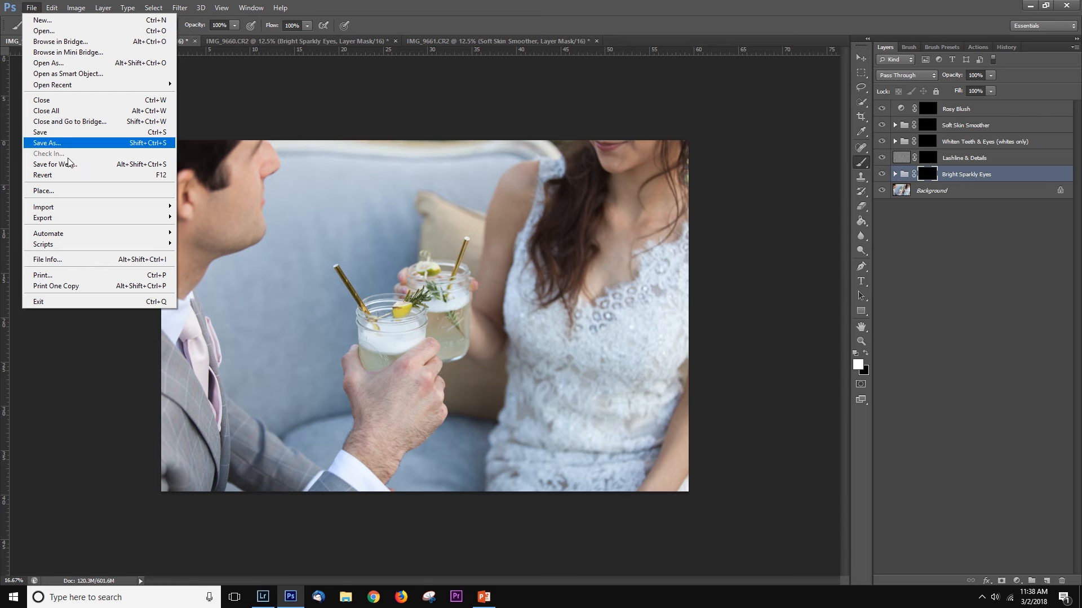
{"action": "mouse_move", "coordinate": [76, 234]}
{"action": "left_click", "coordinate": [195, 238]}
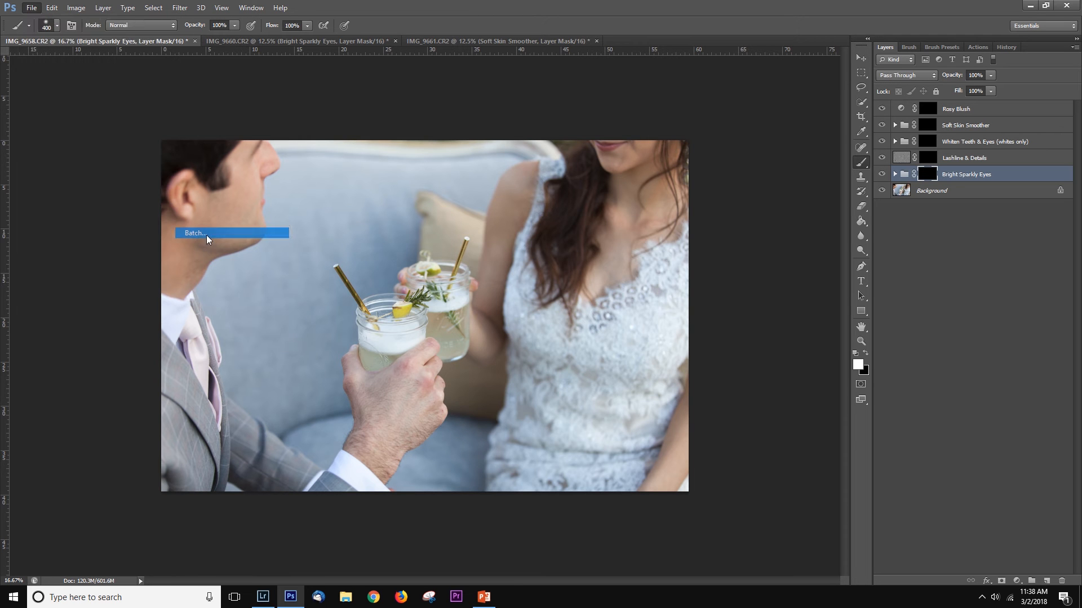
{"action": "left_click", "coordinate": [397, 129]}
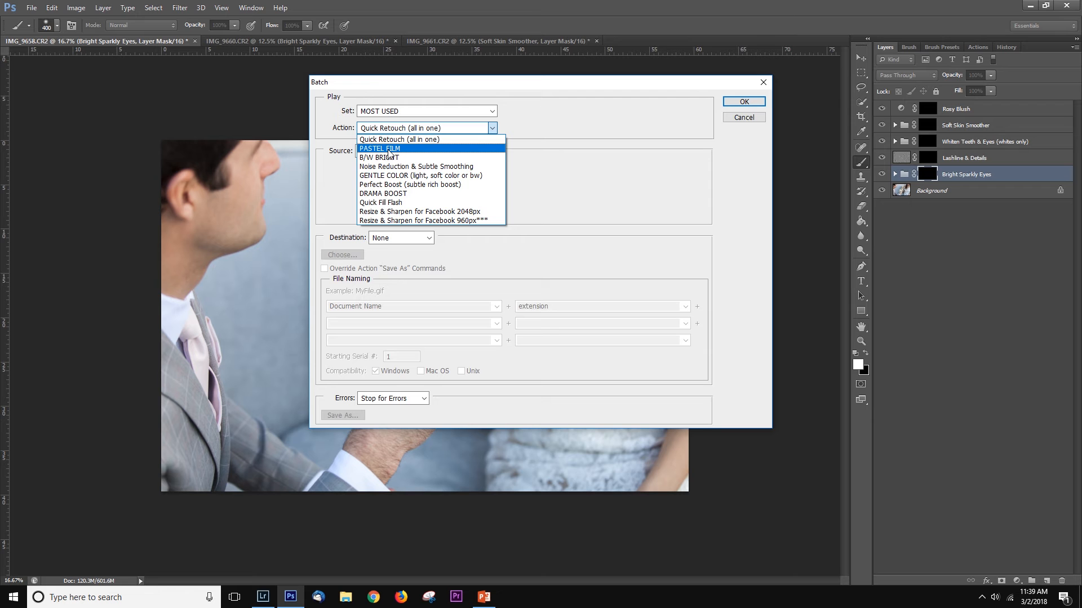
{"action": "left_click", "coordinate": [389, 150]}
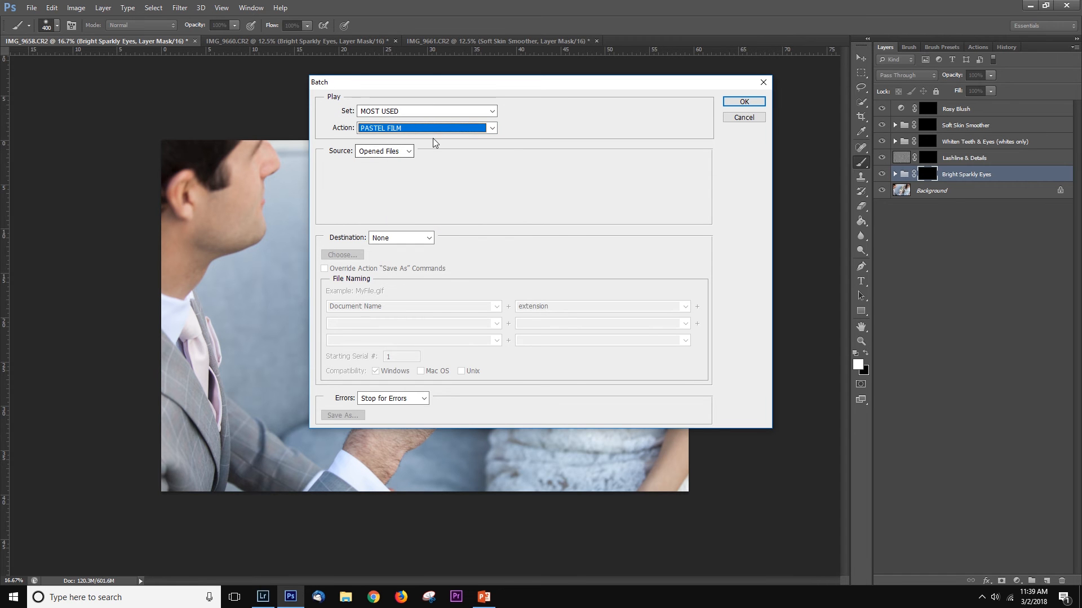
{"action": "left_click", "coordinate": [744, 102]}
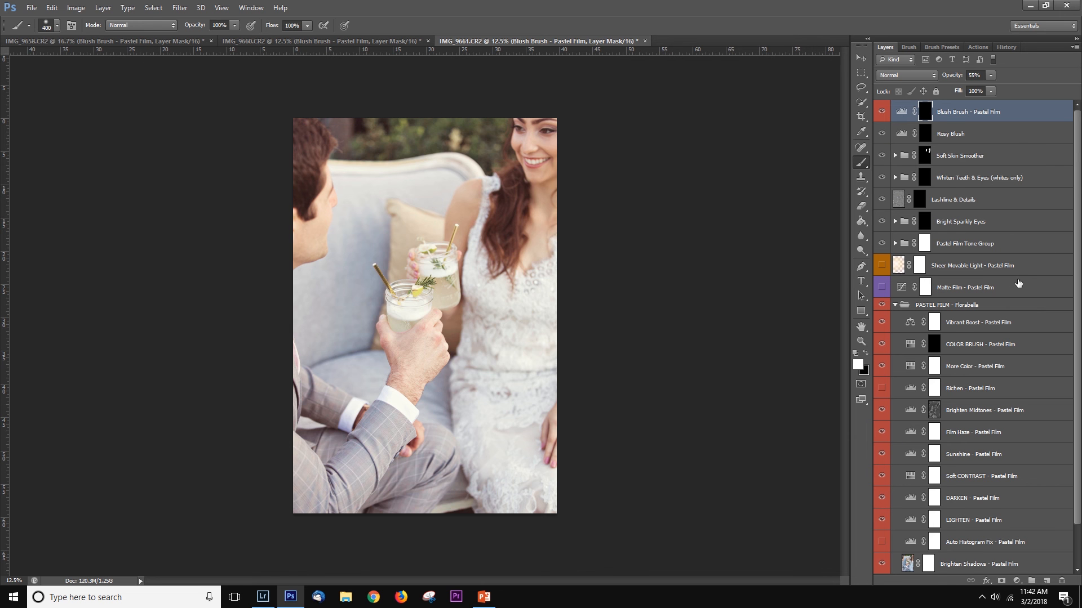
Paint black with a 600 px brush on the Sunshine - Pastel Film mask over the bride's dress in IMG_9661
{"action": "scroll", "coordinate": [1018, 283], "scroll_direction": "down", "scroll_amount": 2}
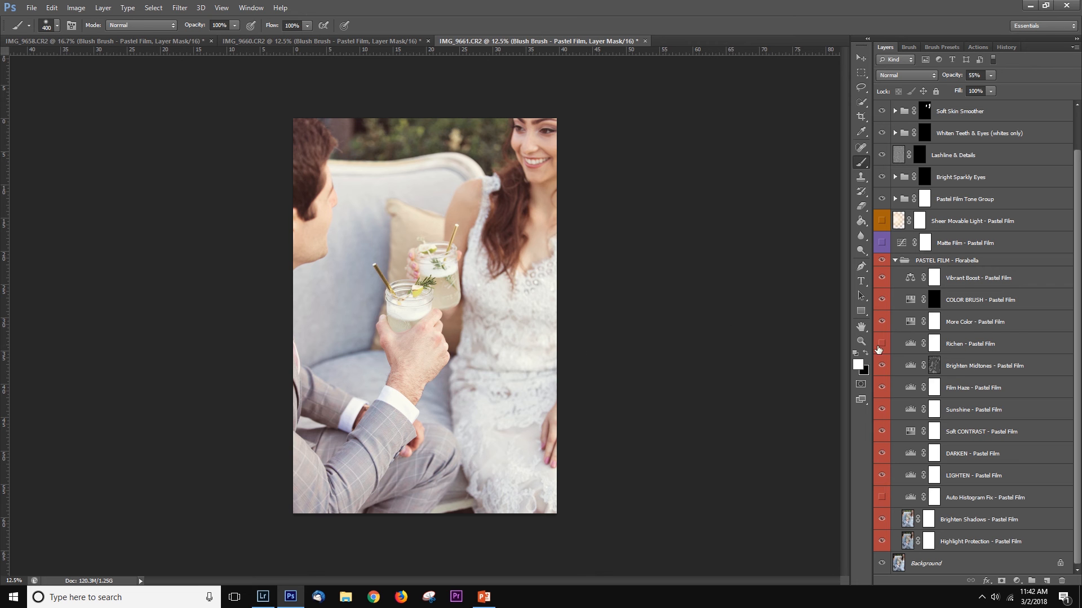
{"action": "left_click", "coordinate": [935, 413]}
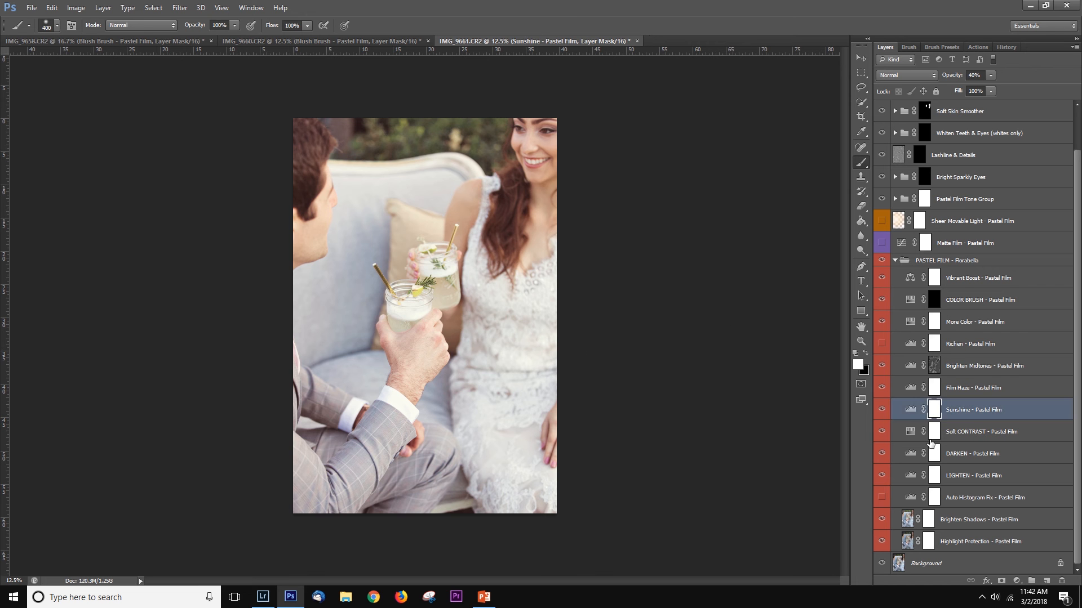
{"action": "left_click", "coordinate": [881, 417]}
{"action": "key", "text": "bracketleft"}
{"action": "key", "text": "bracketright"}
{"action": "key", "text": "bracketright"}
{"action": "key", "text": "bracketright"}
{"action": "mouse_move", "coordinate": [562, 329]}
{"action": "left_mouse_down"}
{"action": "mouse_move", "coordinate": [505, 361]}
{"action": "mouse_move", "coordinate": [553, 386]}
{"action": "mouse_move", "coordinate": [512, 399]}
{"action": "mouse_move", "coordinate": [490, 365]}
{"action": "left_mouse_up"}
Return to IMG_9661 after viewing IMG_9660, and reduce the brush size for the Sunshine - Pastel Film layer mask
{"action": "left_click", "coordinate": [346, 43]}
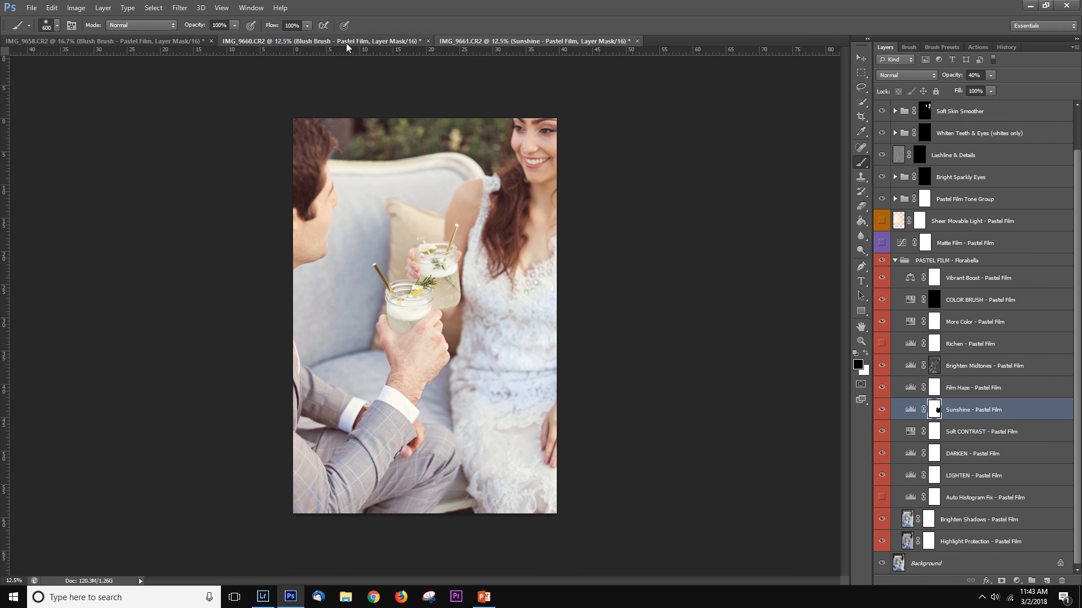
{"action": "left_click", "coordinate": [498, 43]}
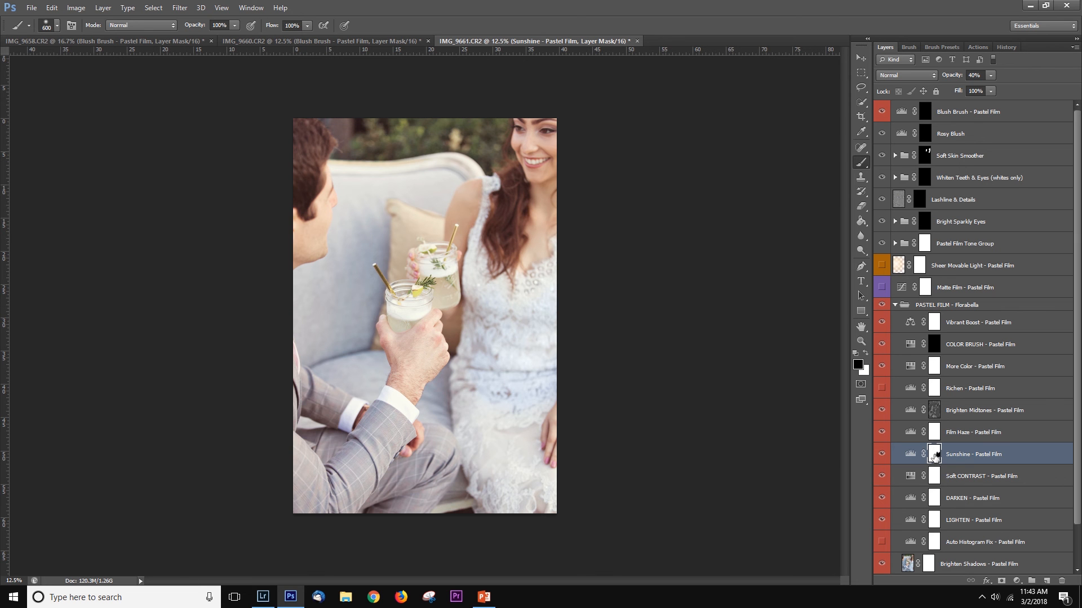
{"action": "key", "text": "bracketleft"}
{"action": "key", "text": "bracketleft"}
{"action": "key", "text": "bracketleft"}
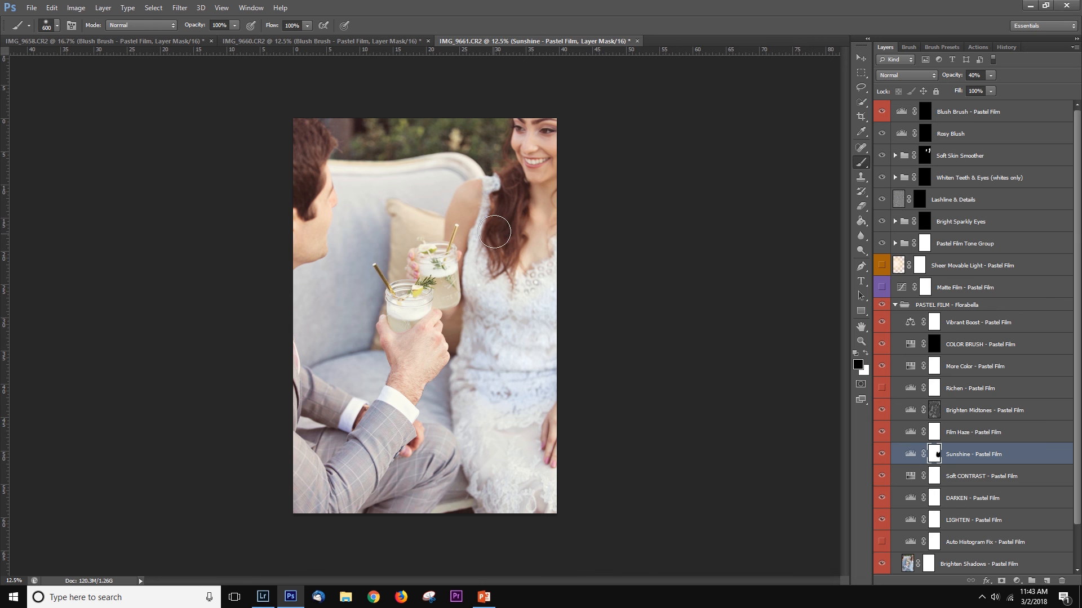